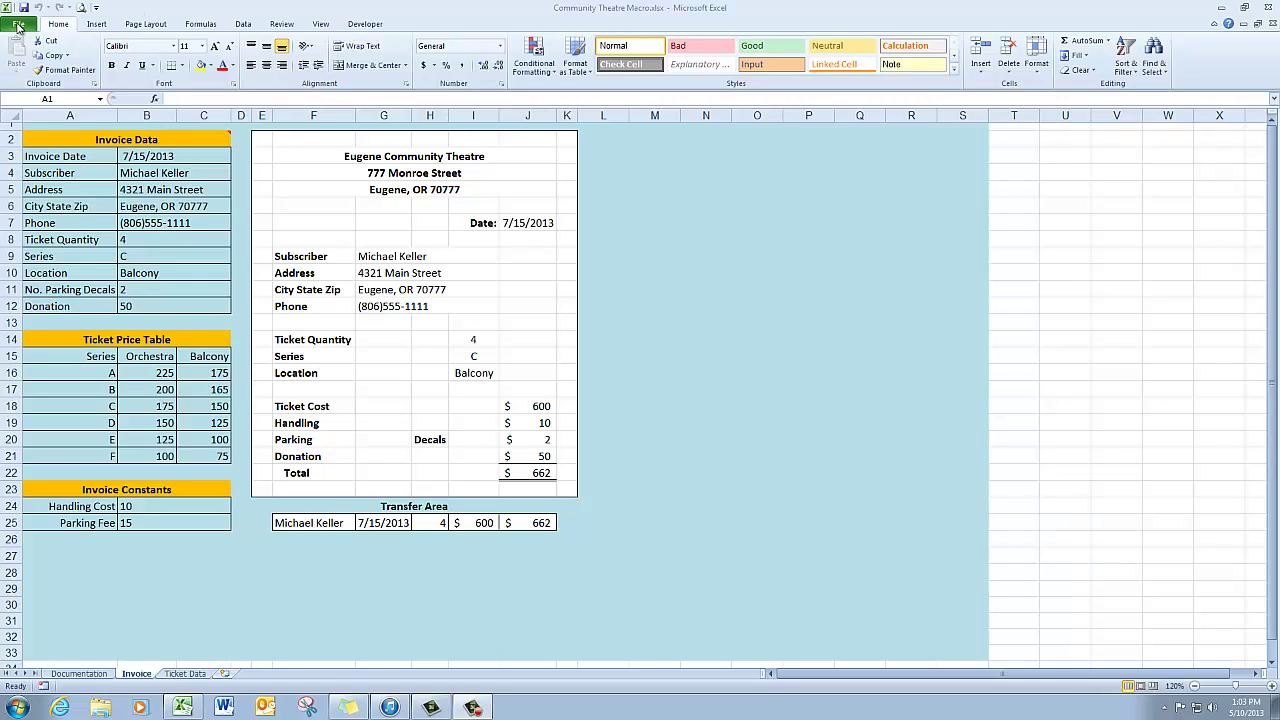
# Step: Check in the ribbon customization options that the Developer tab is enabled
pyautogui.click(17, 27)
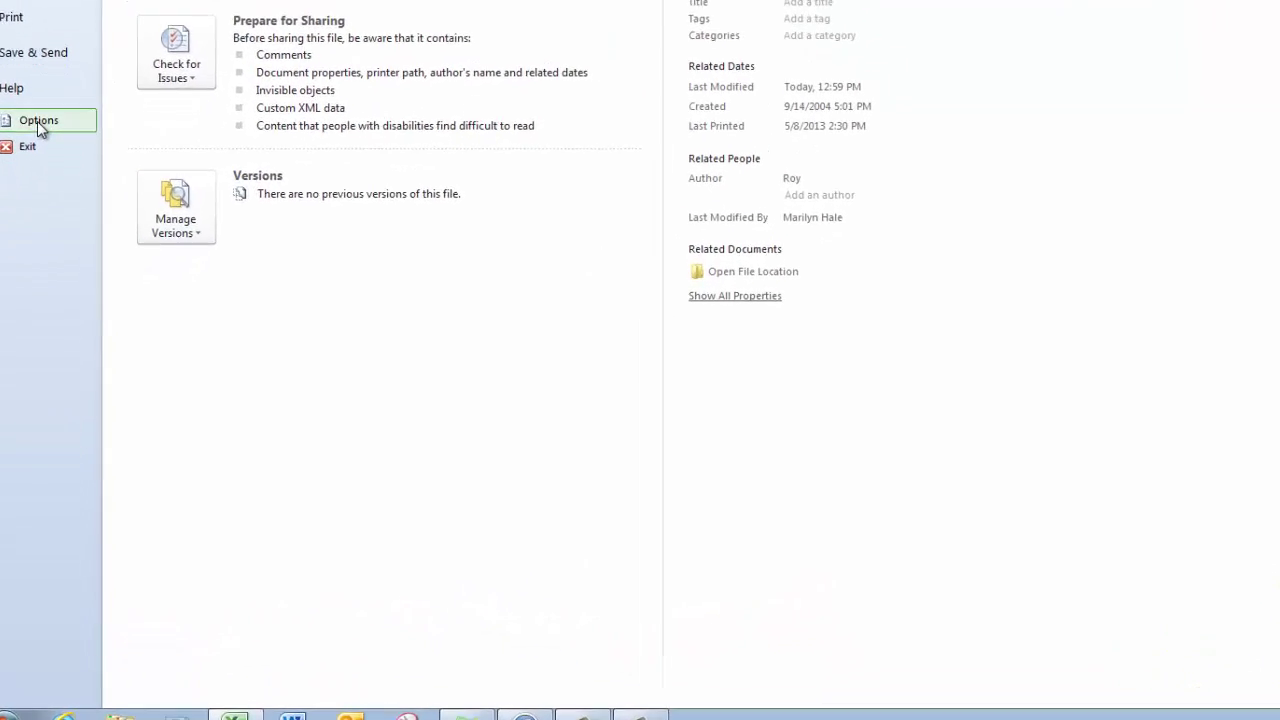
pyautogui.click(40, 122)
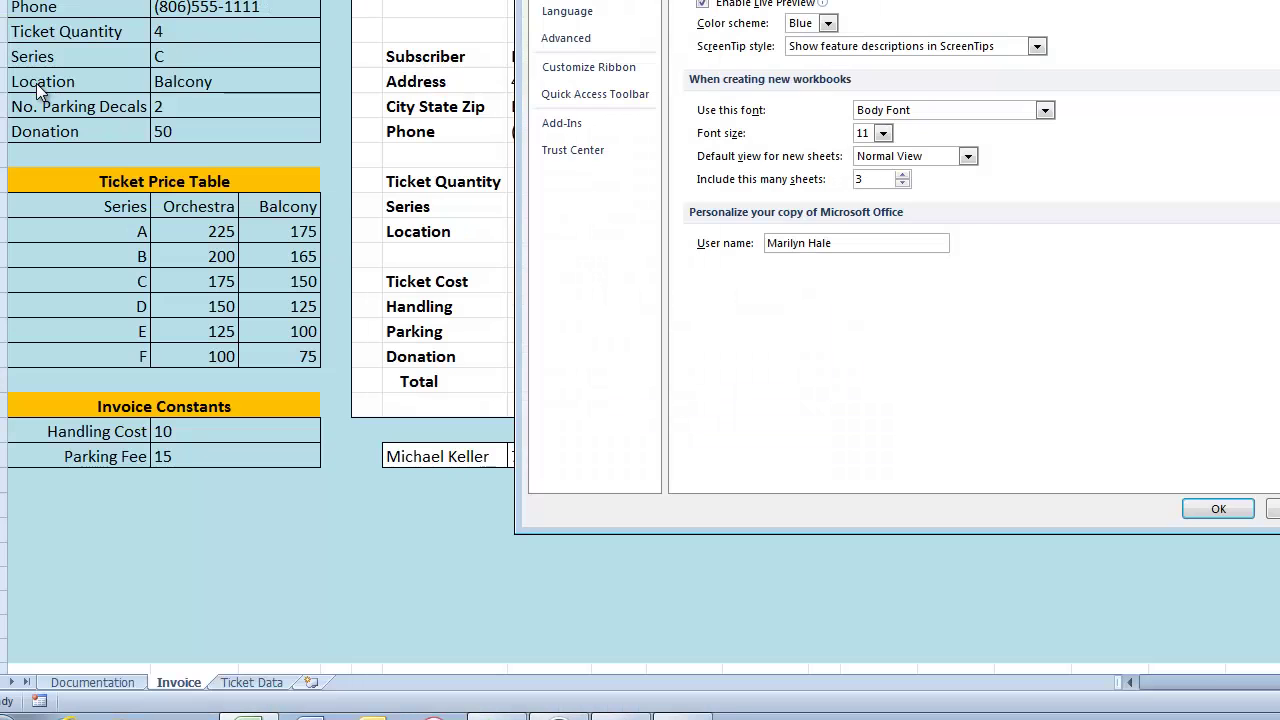
pyautogui.click(572, 68)
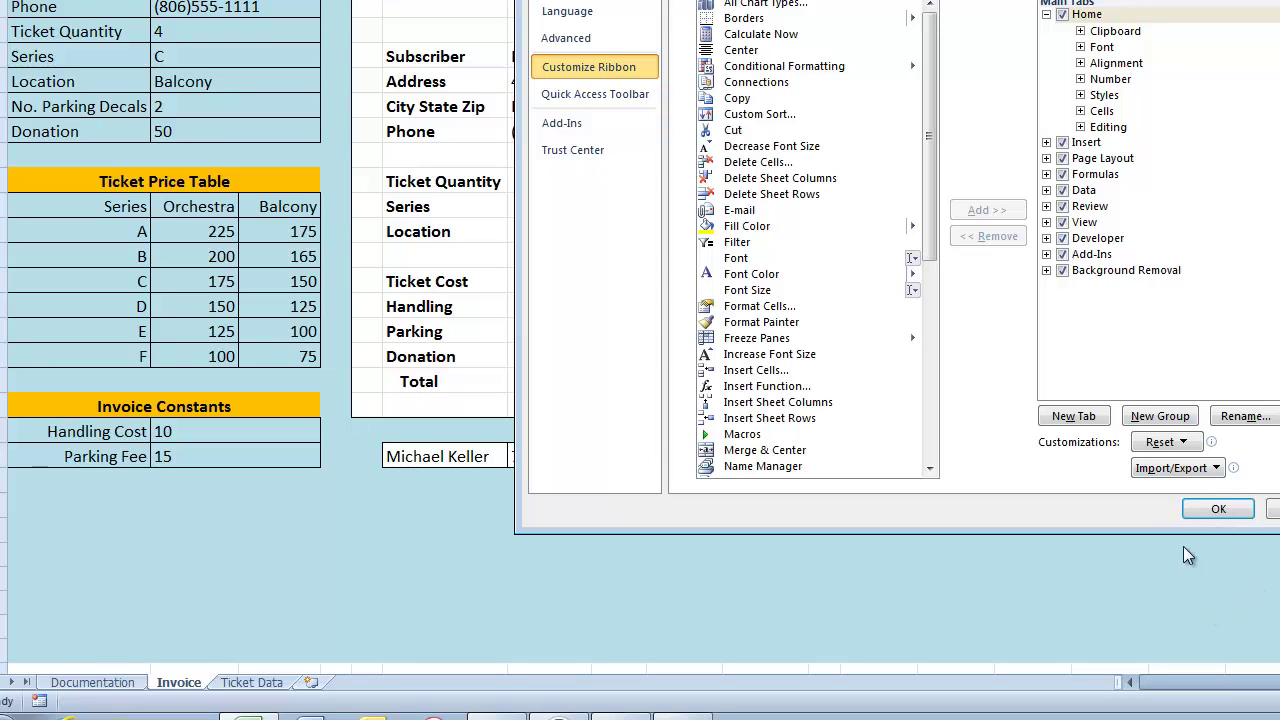
pyautogui.click(1214, 510)
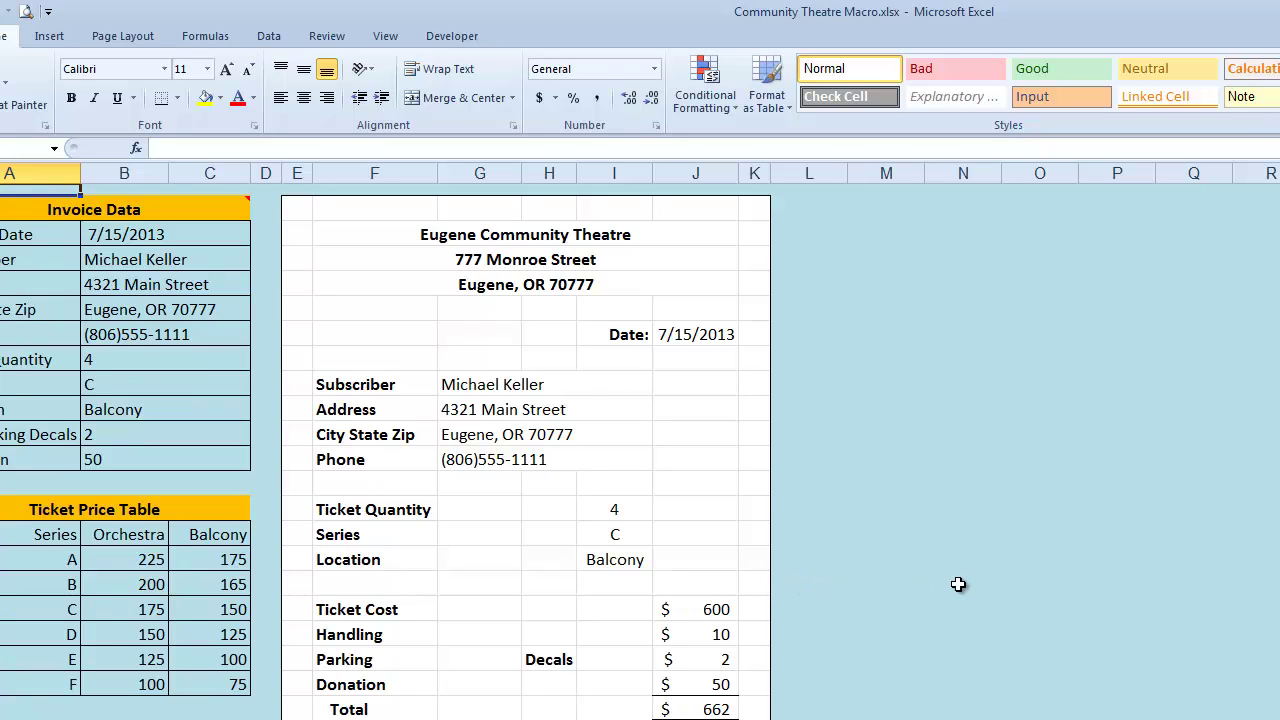
# Step: Review the macro security settings in the Trust Center
pyautogui.click(451, 37)
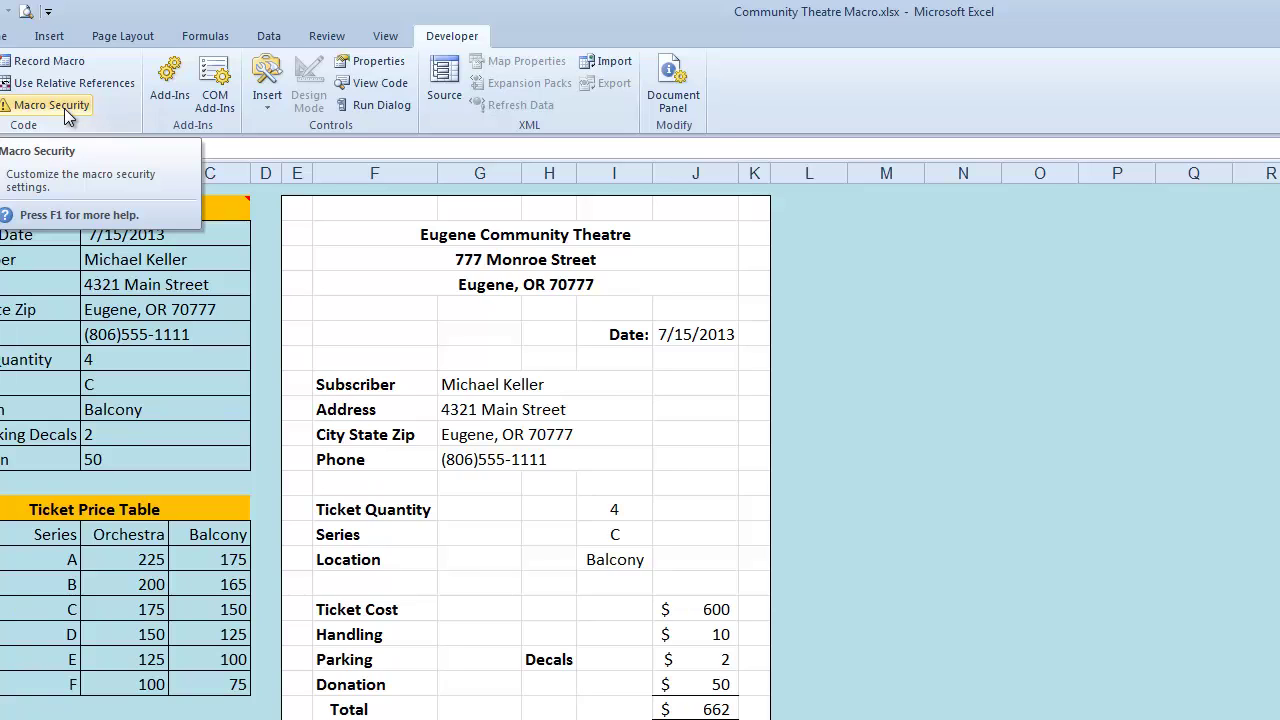
pyautogui.click(64, 108)
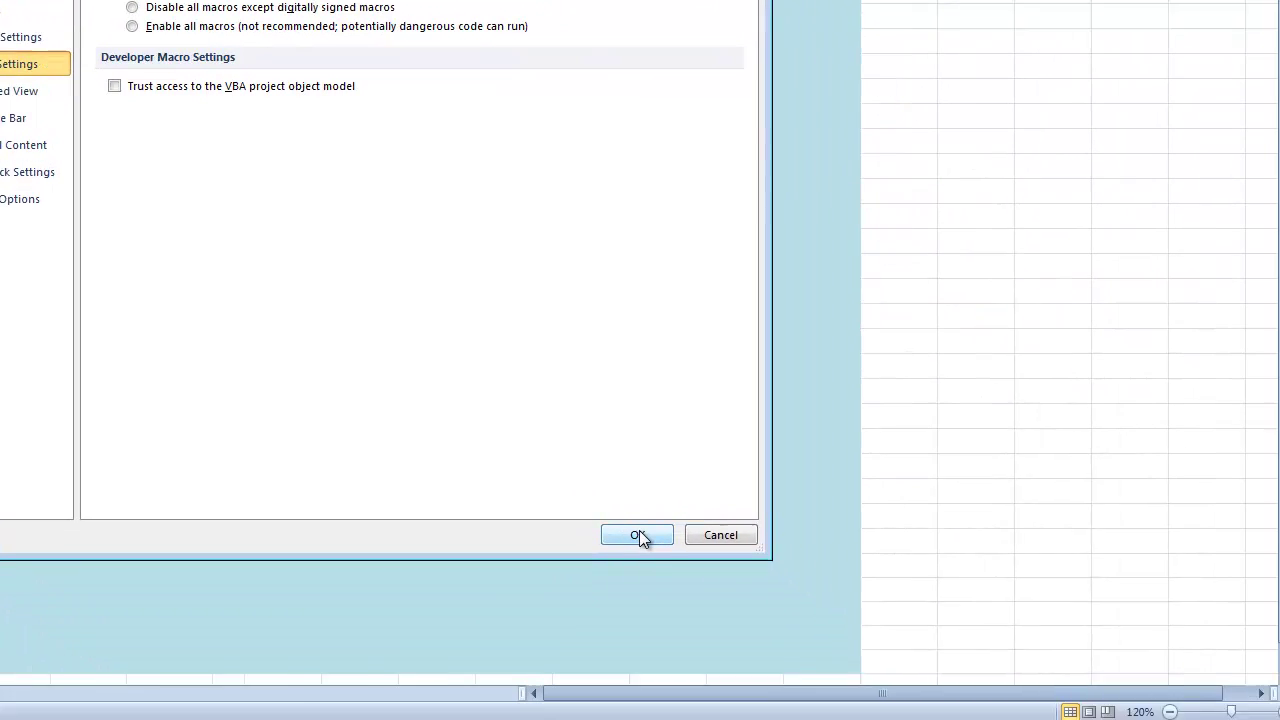
pyautogui.click(909, 695)
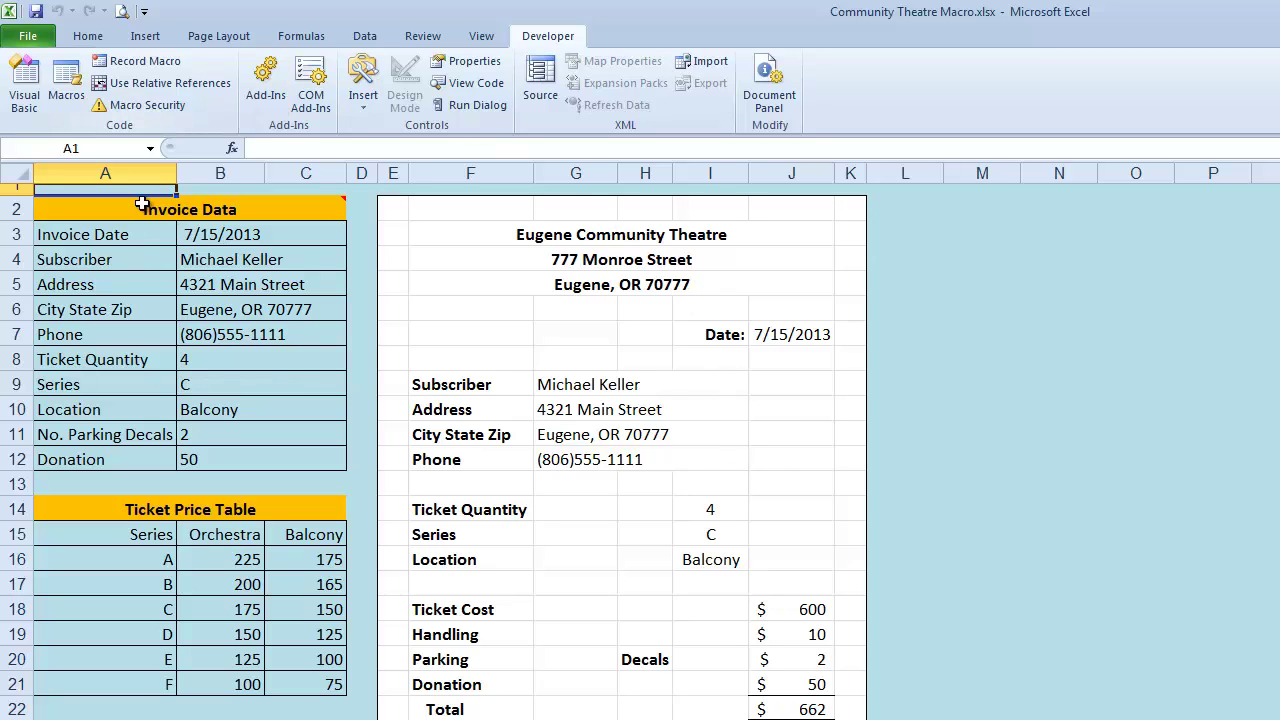
# Step: Save the workbook and set up a new macro recording named PDFInvoice with shortcut letter p, stored in This Workbook
pyautogui.click(36, 13)
pyautogui.click(145, 61)
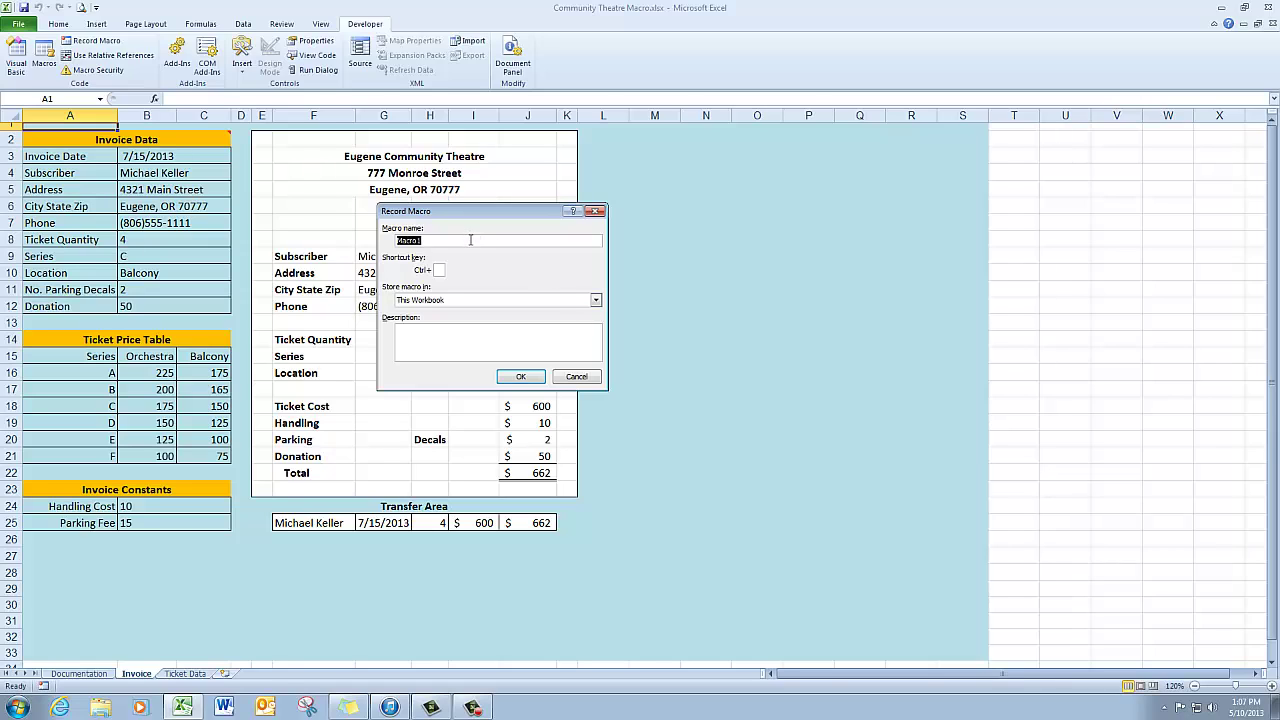
pyautogui.write('PDFInvoice')
pyautogui.press('Tab')
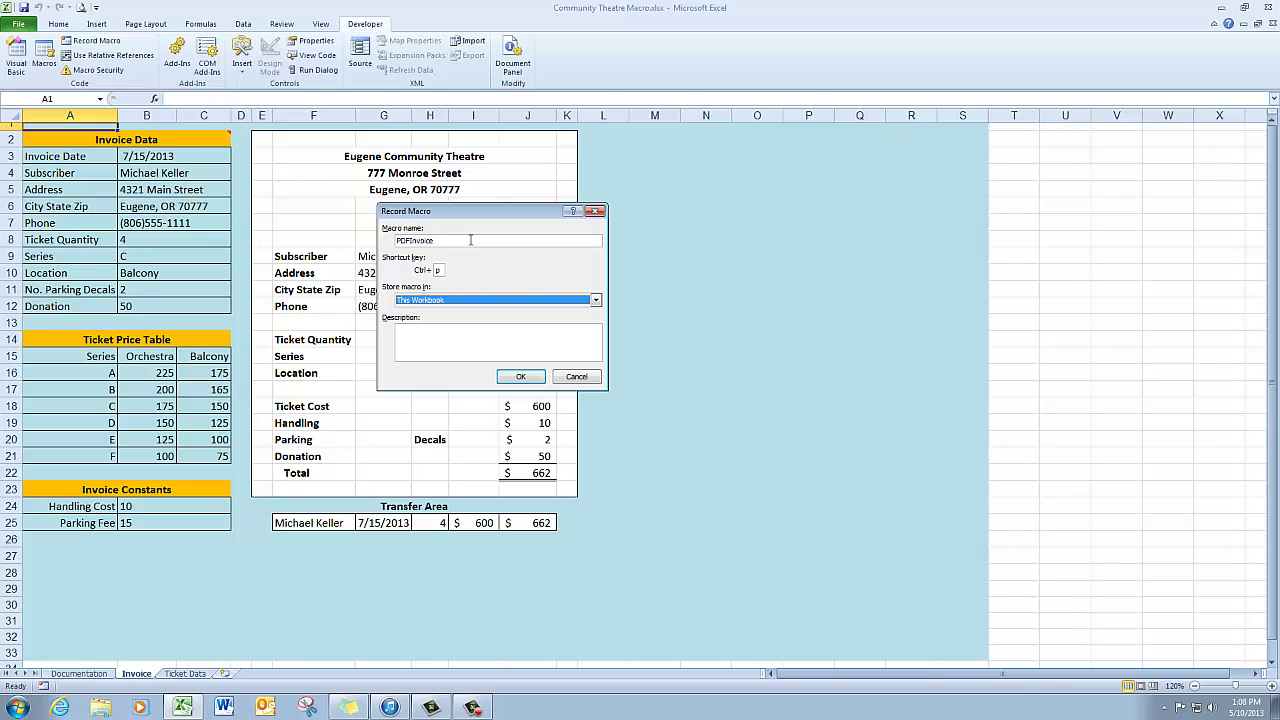
pyautogui.press('Tab')
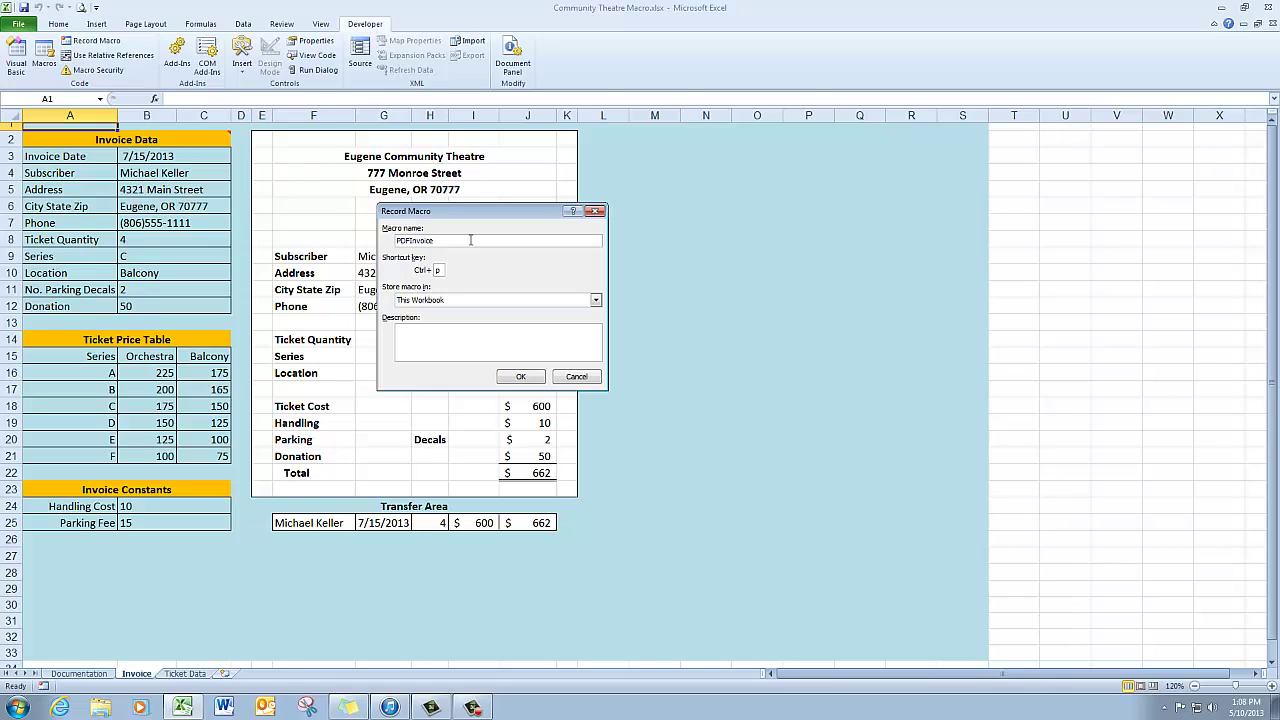
# Step: Describe the macro as "Created 7/15/13. Save invoice area: range E2:K23 as PDF file." and start recording
pyautogui.write('Created')
pyautogui.write(' b')
pyautogui.press('BackSpace')
pyautogui.press('BackSpace')
pyautogui.write('7/15/13. Save invoice area: range E2')
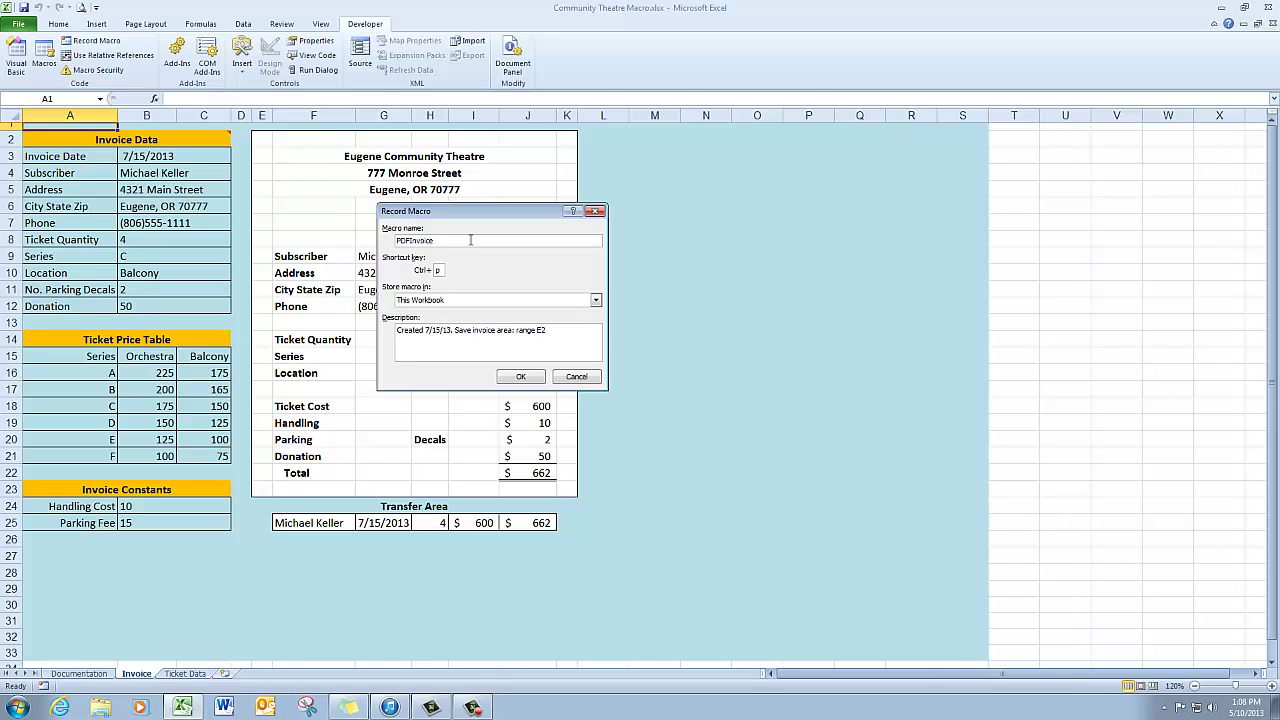
pyautogui.write(':K23 as PDF file.')
pyautogui.click(520, 378)
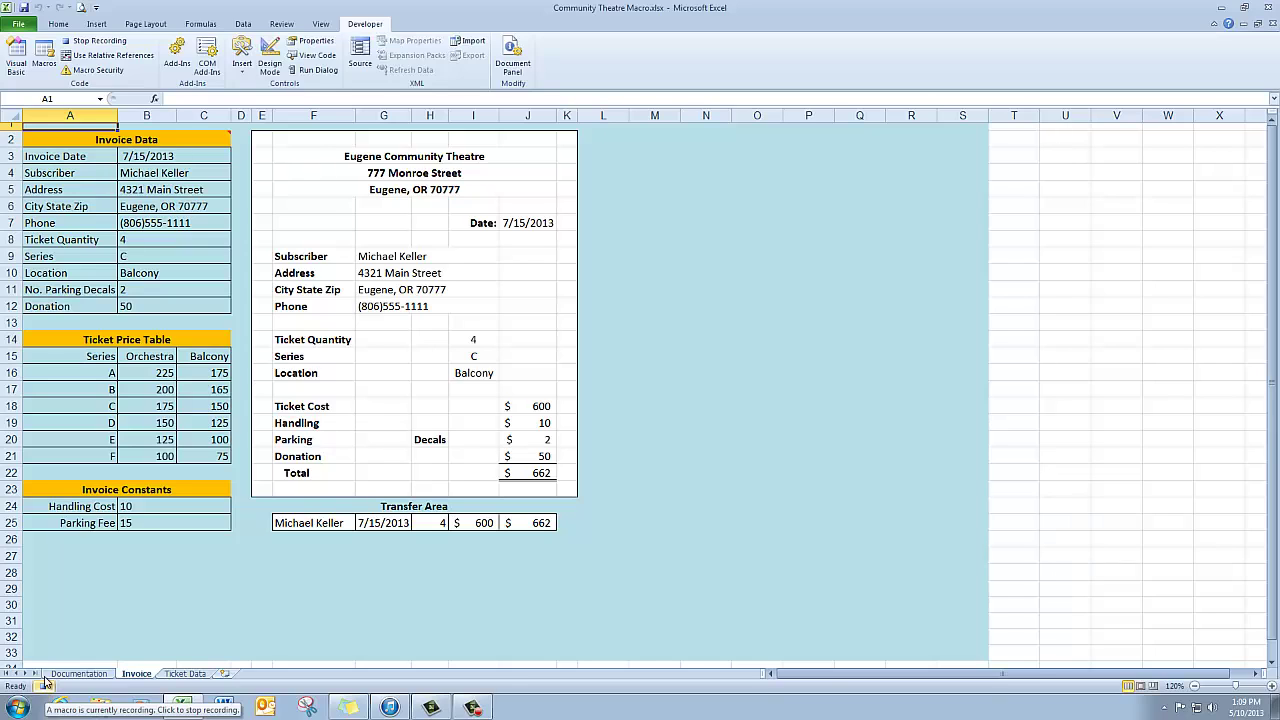
# Step: Set the invoice range E2:K23 as the print area of the Invoice sheet
pyautogui.click(145, 24)
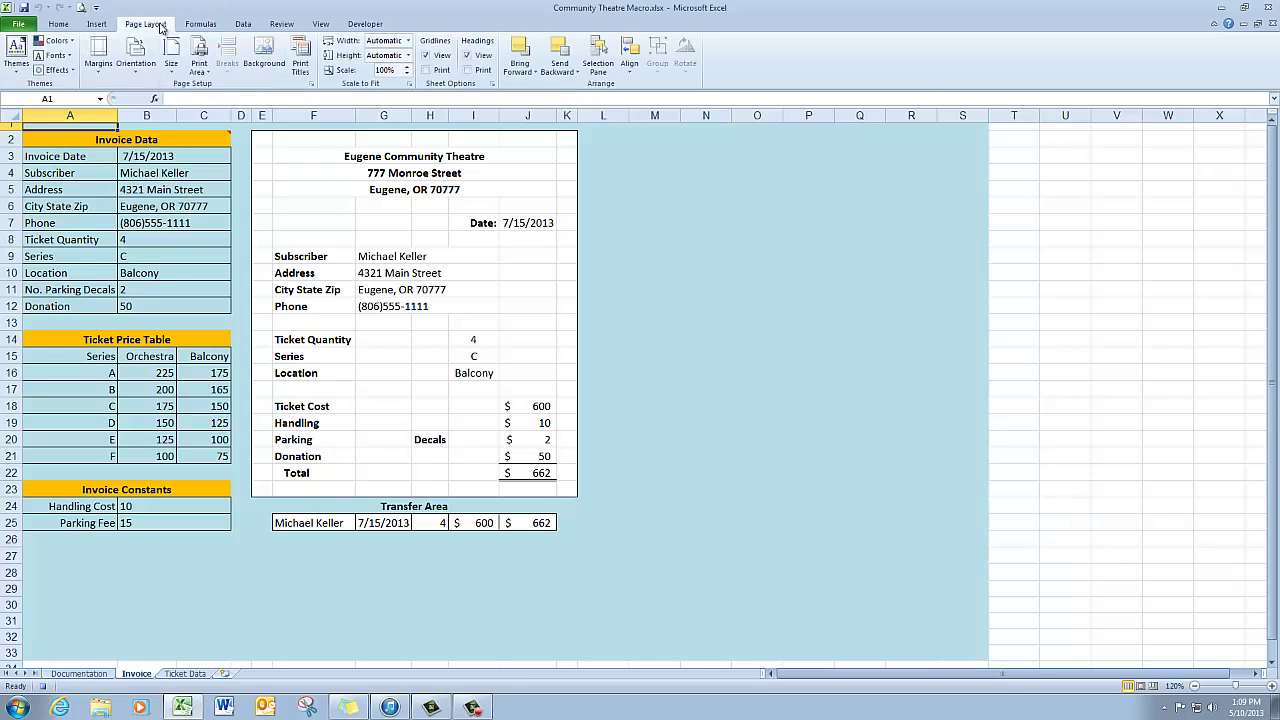
pyautogui.click(262, 140)
pyautogui.moveTo(262, 140); pyautogui.dragTo(564, 487)
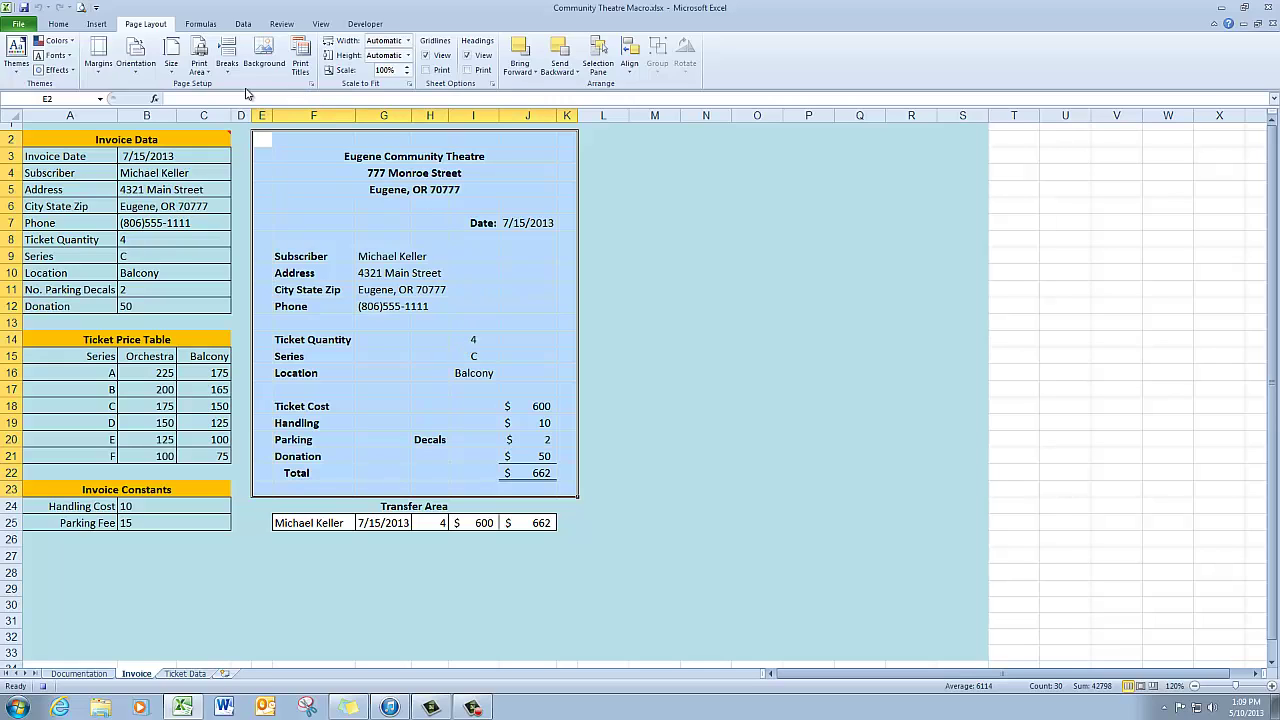
pyautogui.click(202, 70)
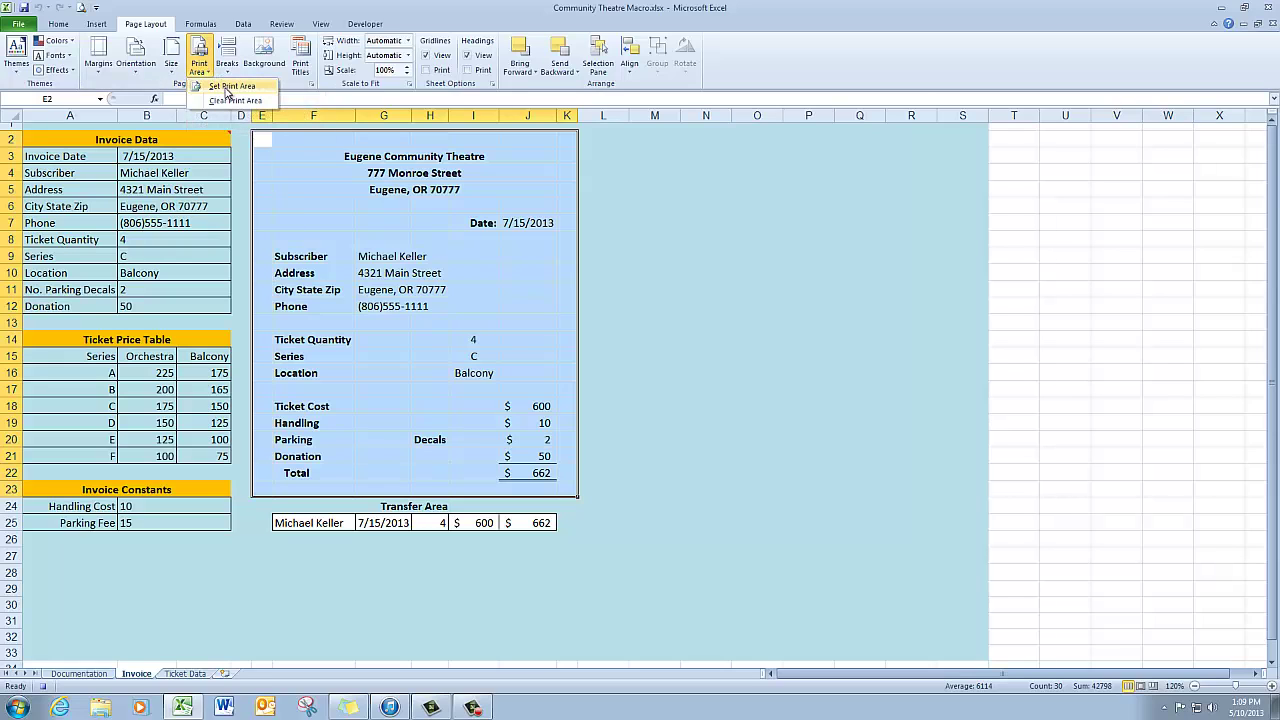
pyautogui.click(230, 87)
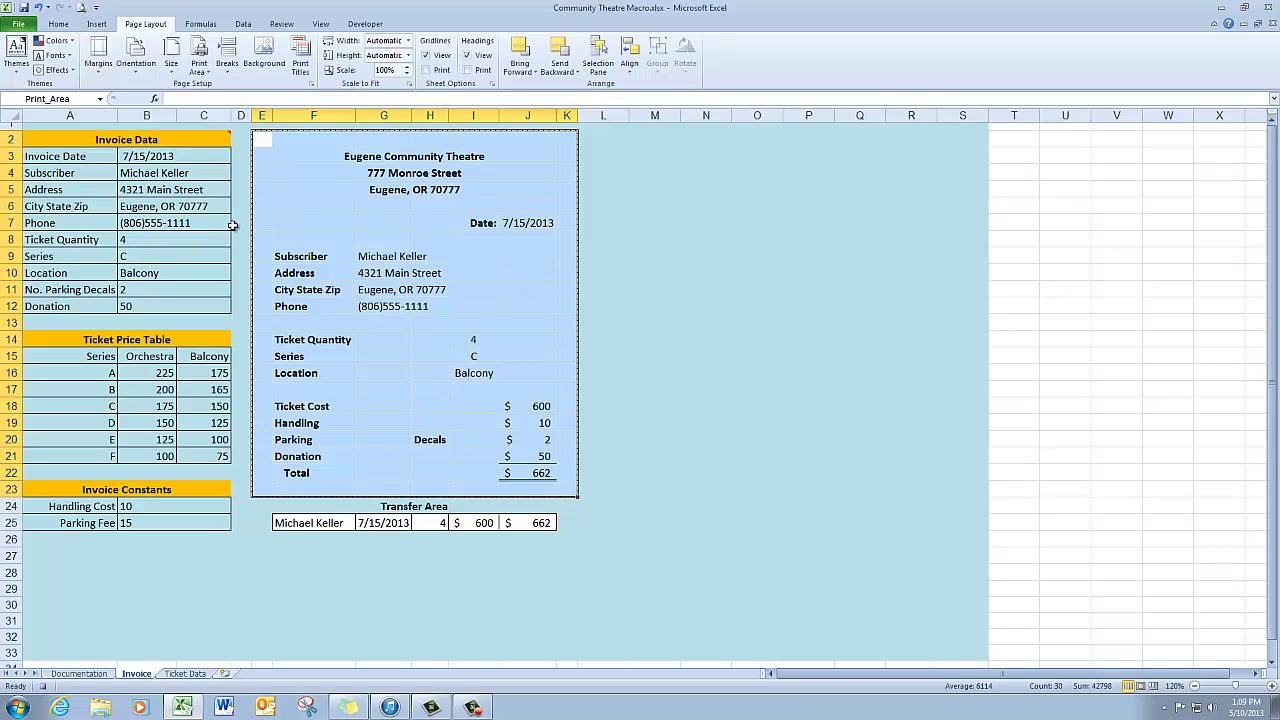
# Step: Add a custom page header reading "Customer Invoice" in the center section
pyautogui.click(312, 85)
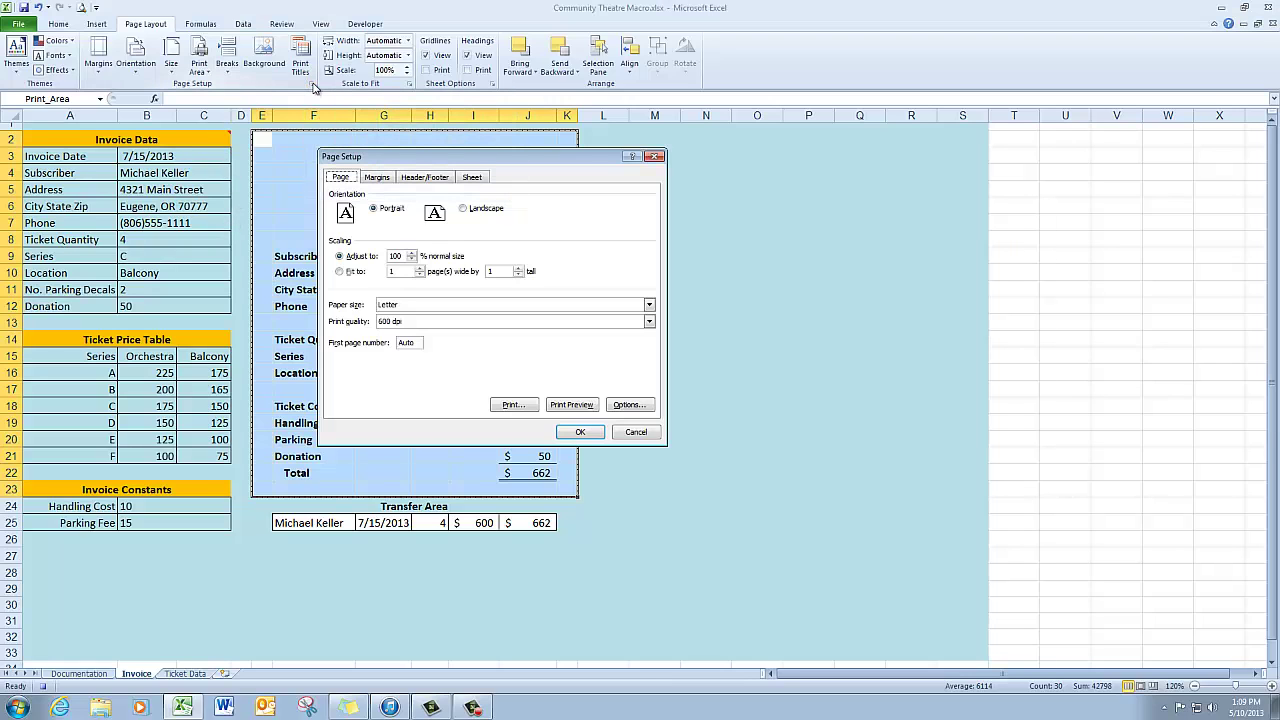
pyautogui.click(442, 178)
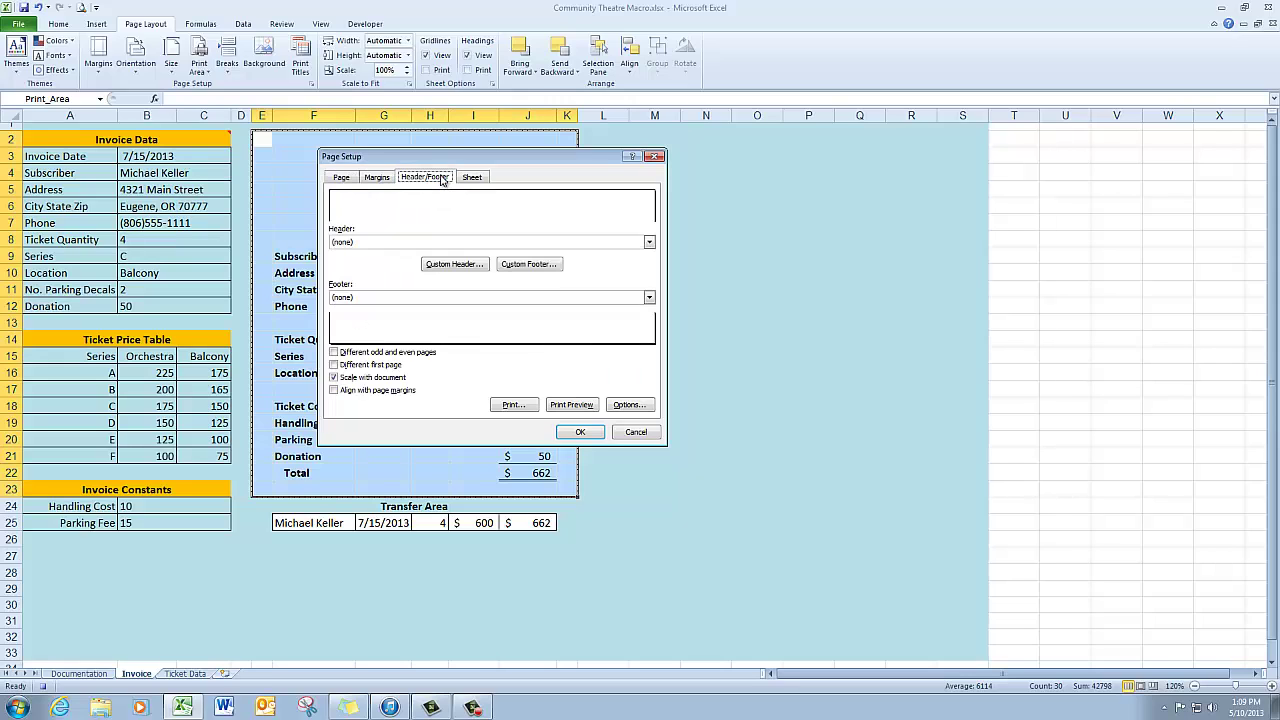
pyautogui.click(474, 266)
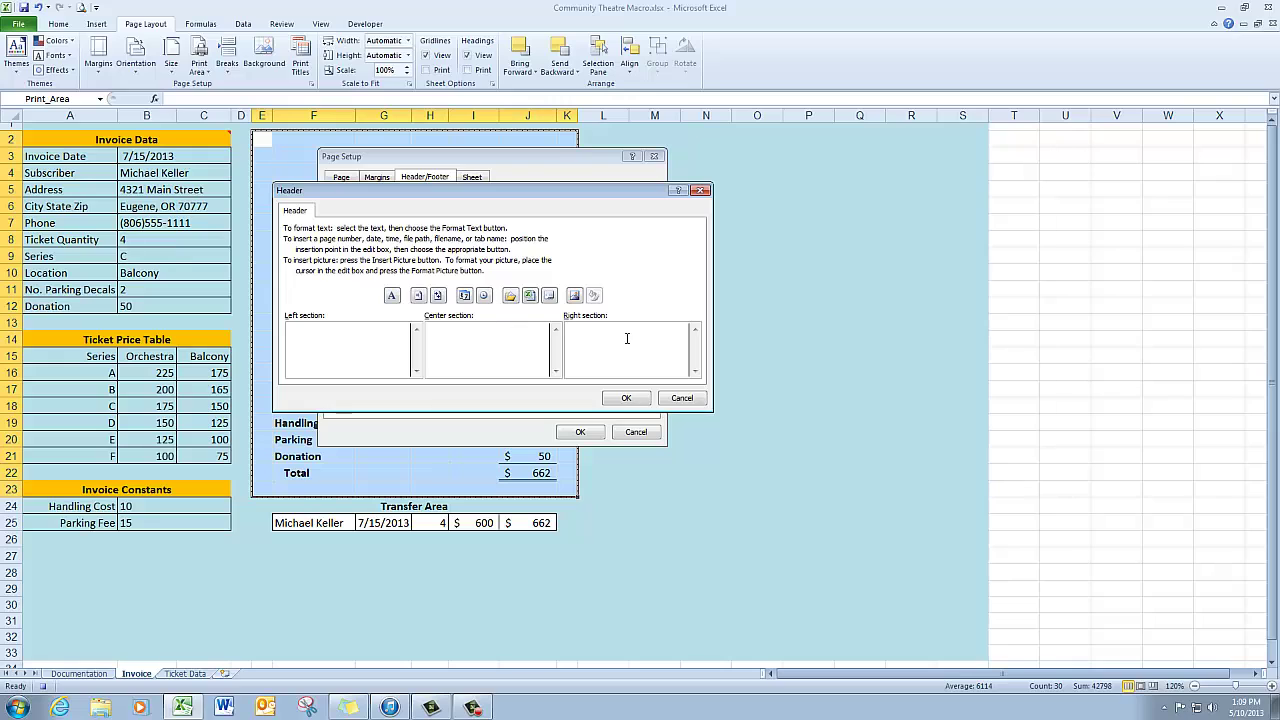
pyautogui.write('Customer Invoice')
pyautogui.click(627, 399)
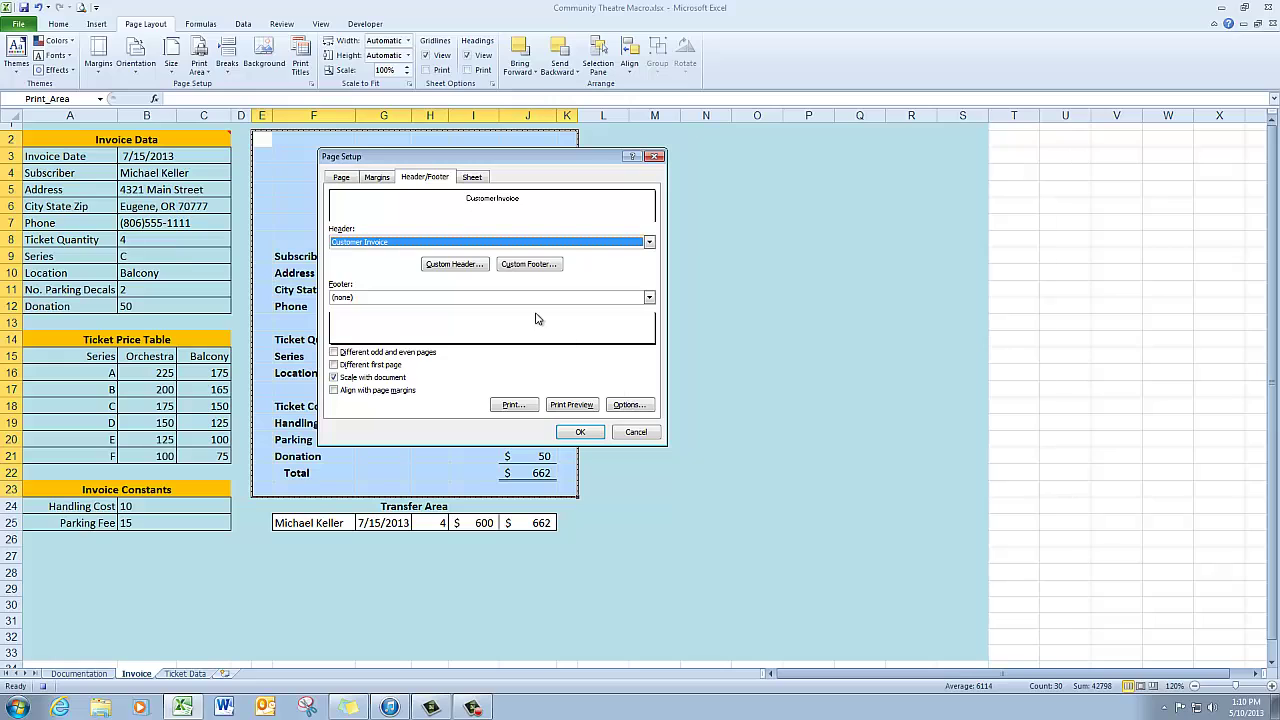
# Step: Center the printout horizontally on the page and apply the page setup
pyautogui.click(377, 177)
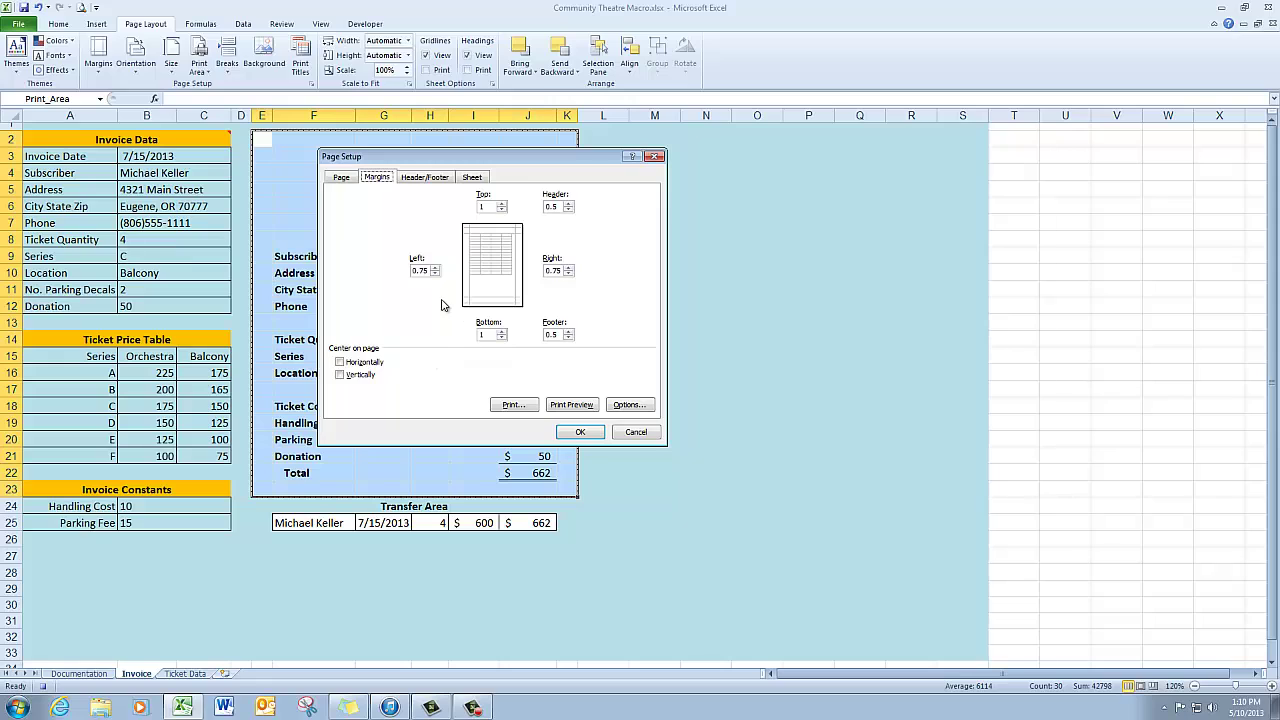
pyautogui.click(341, 364)
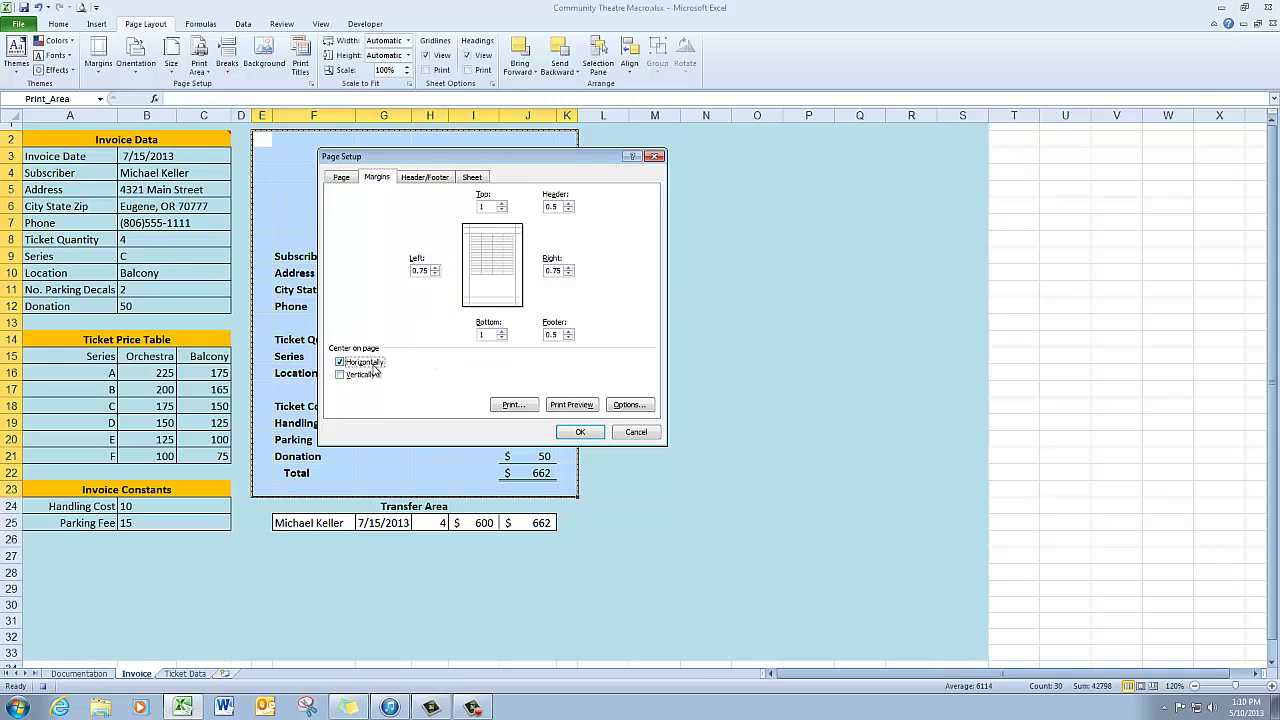
pyautogui.click(580, 432)
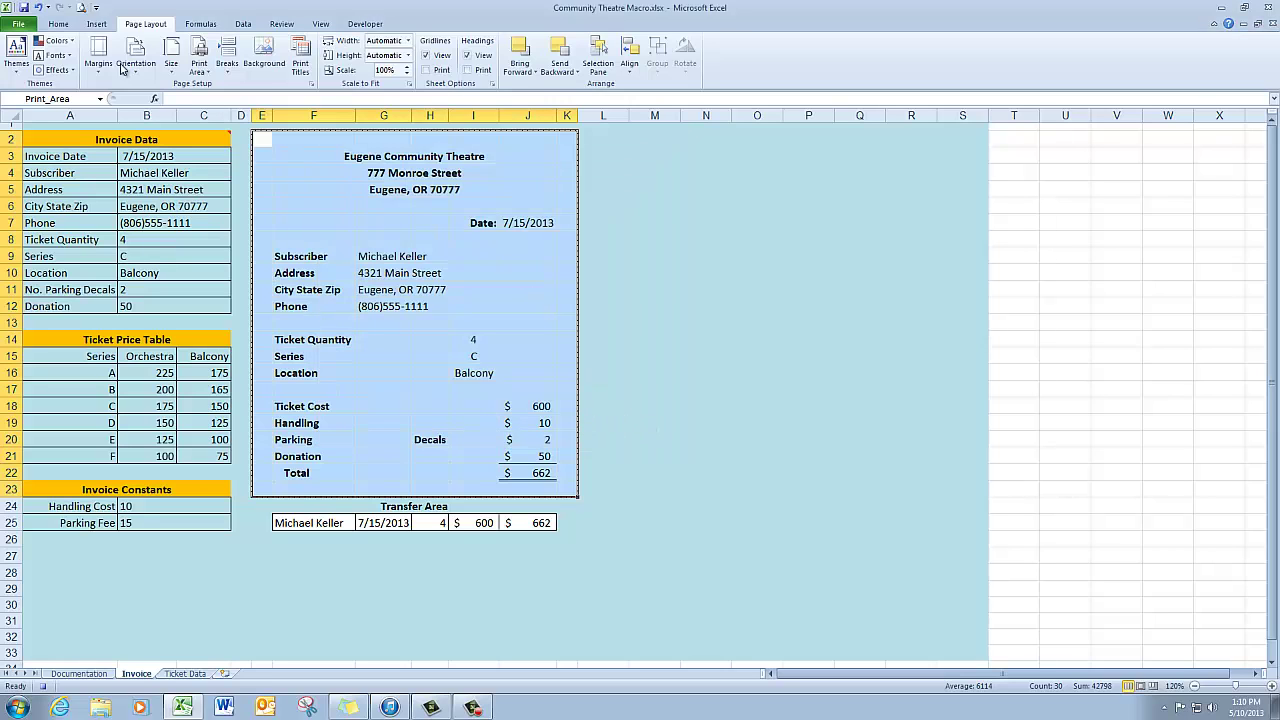
# Step: Publish the invoice as a PDF named Invoice in the Video Demo Files folder, replacing the existing file
pyautogui.click(22, 28)
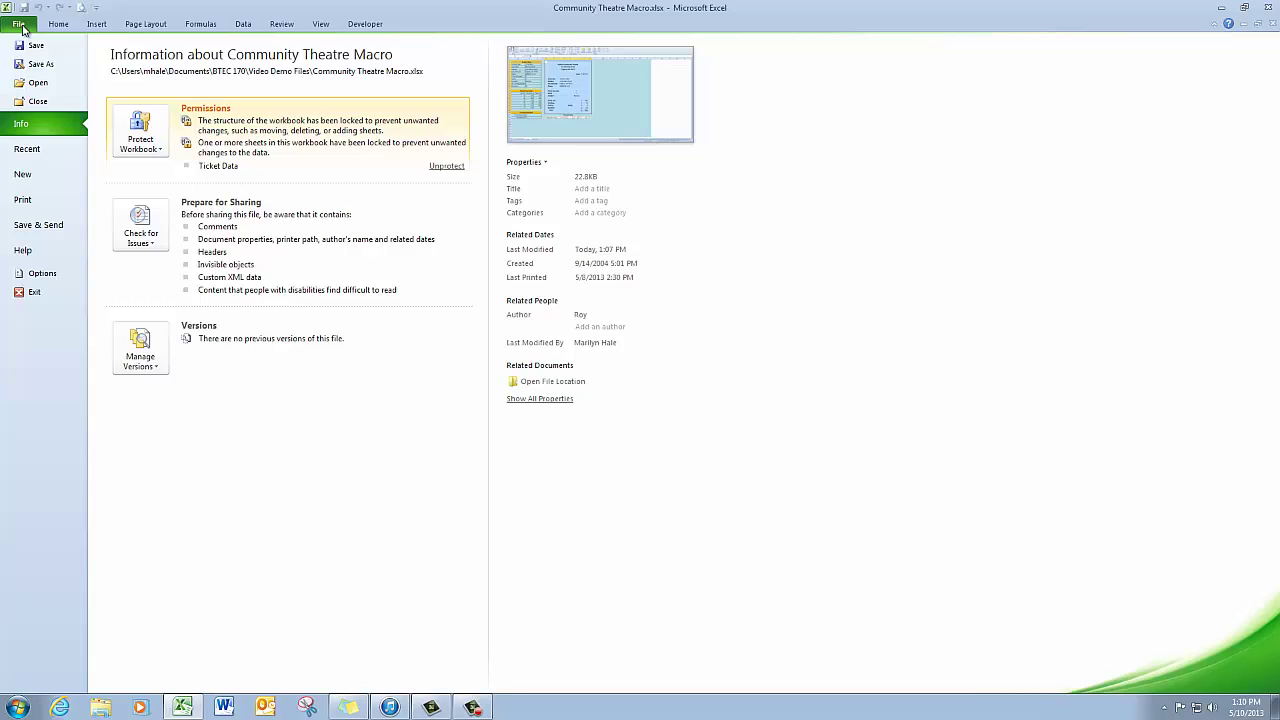
pyautogui.click(50, 229)
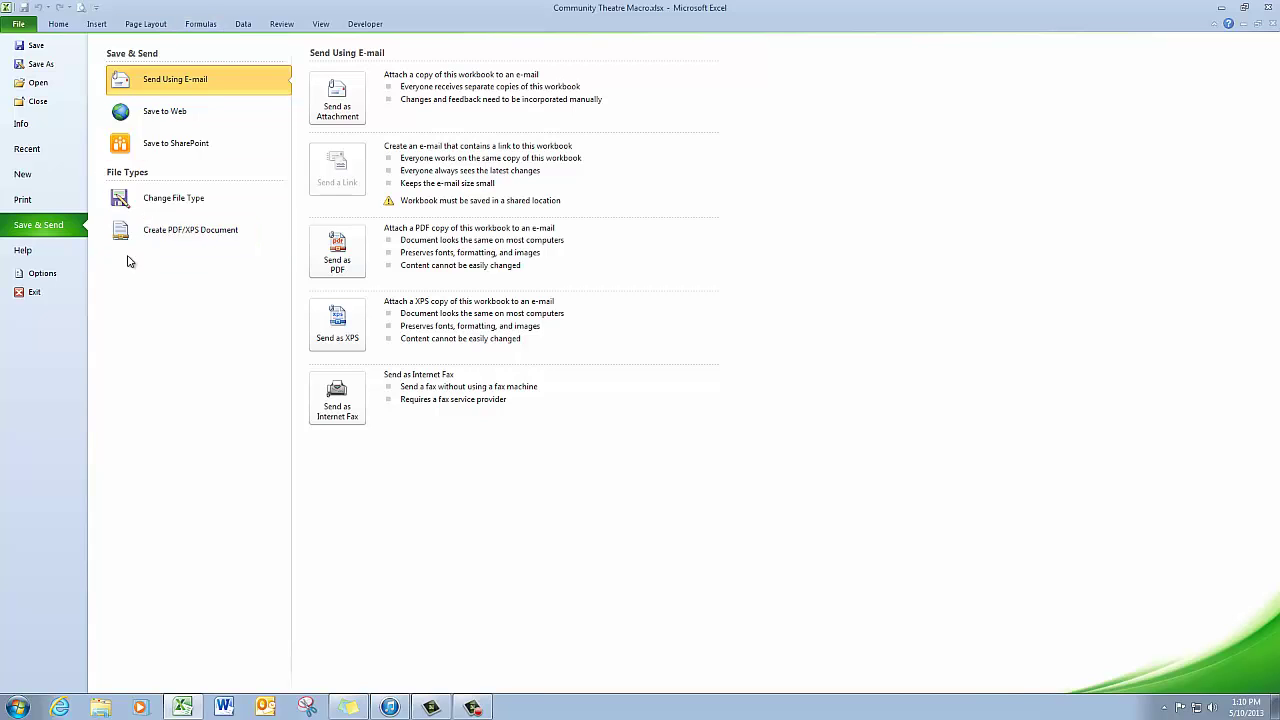
pyautogui.click(193, 240)
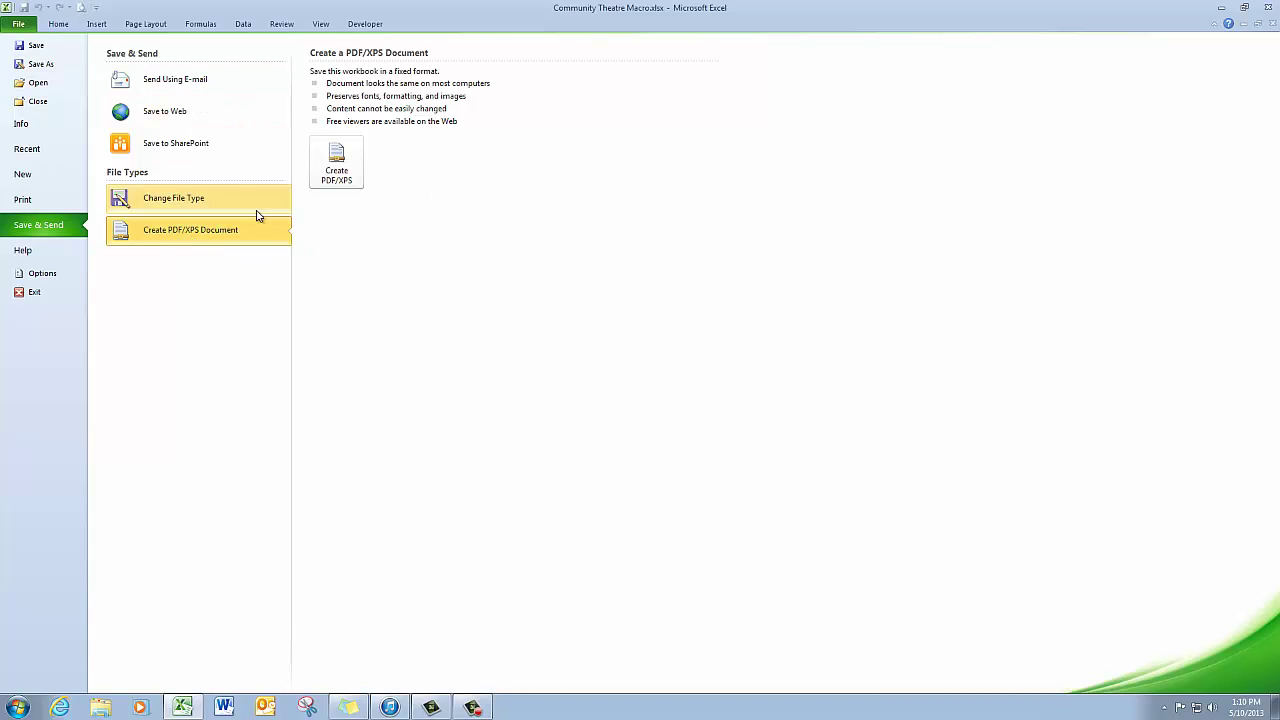
pyautogui.click(347, 165)
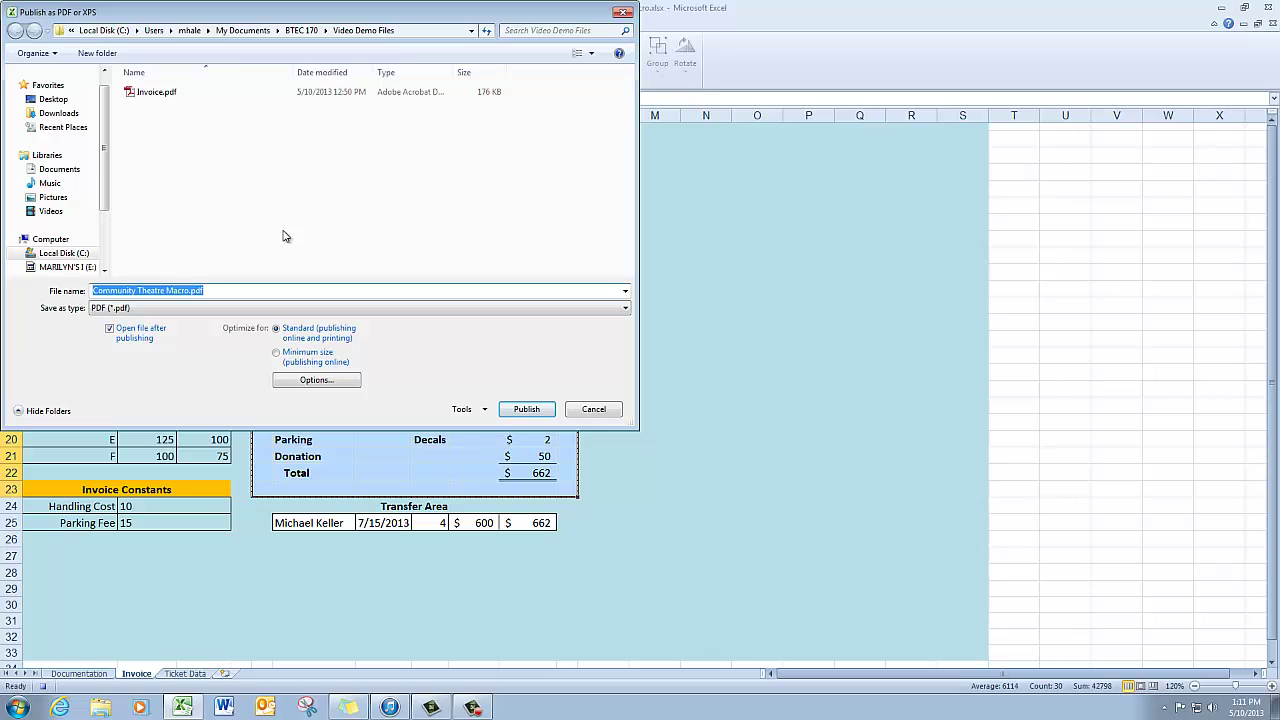
pyautogui.write('In')
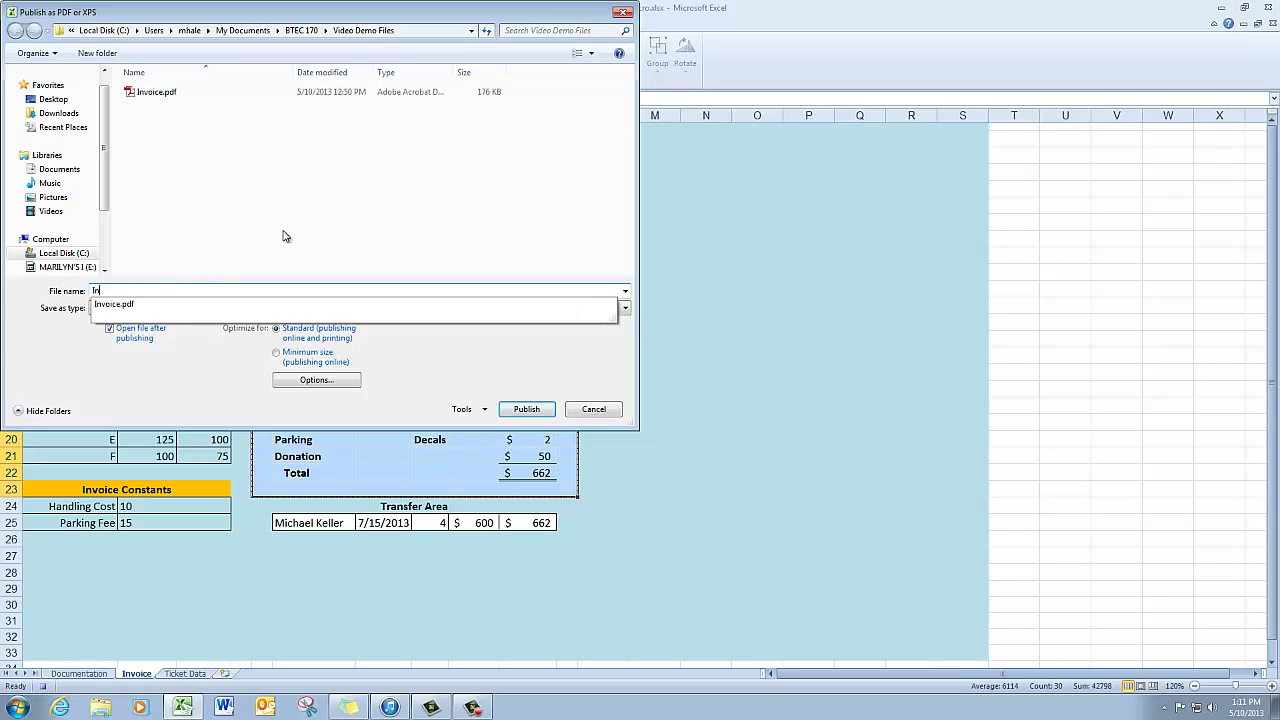
pyautogui.write('voice')
pyautogui.click(544, 415)
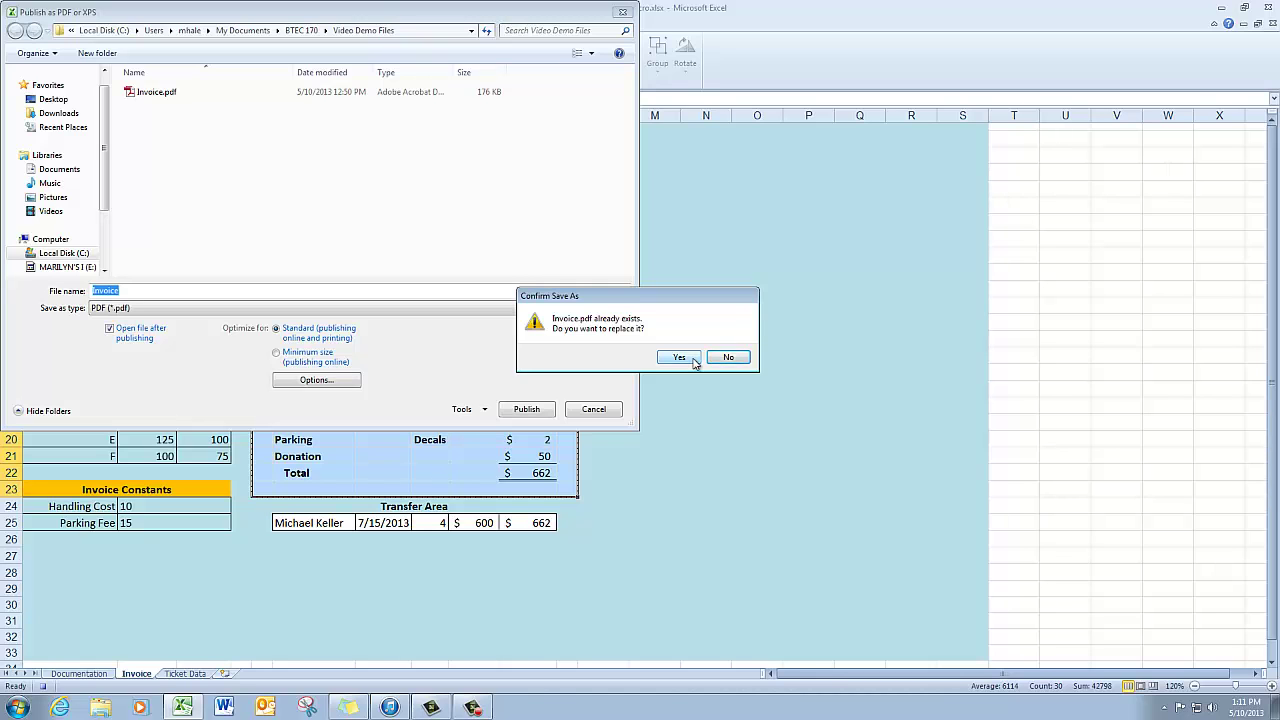
pyautogui.click(679, 358)
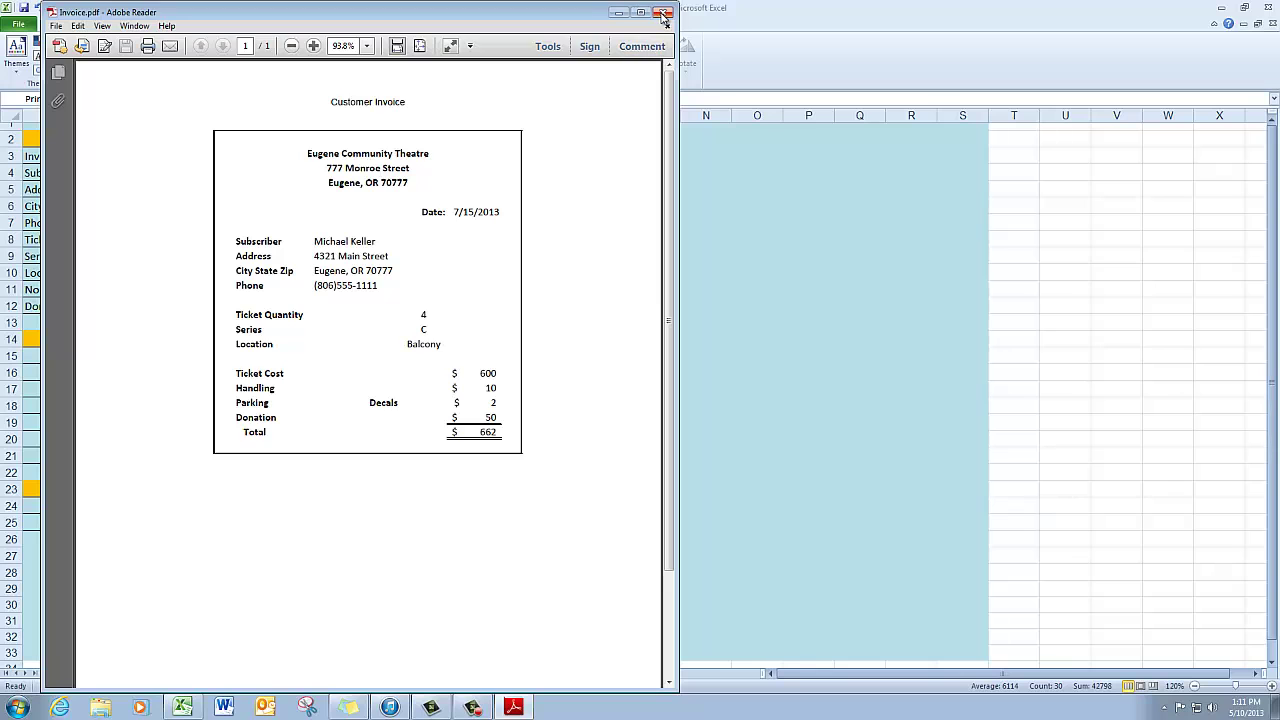
# Step: Close the published PDF and end the macro recording with cell A1 selected
pyautogui.click(660, 12)
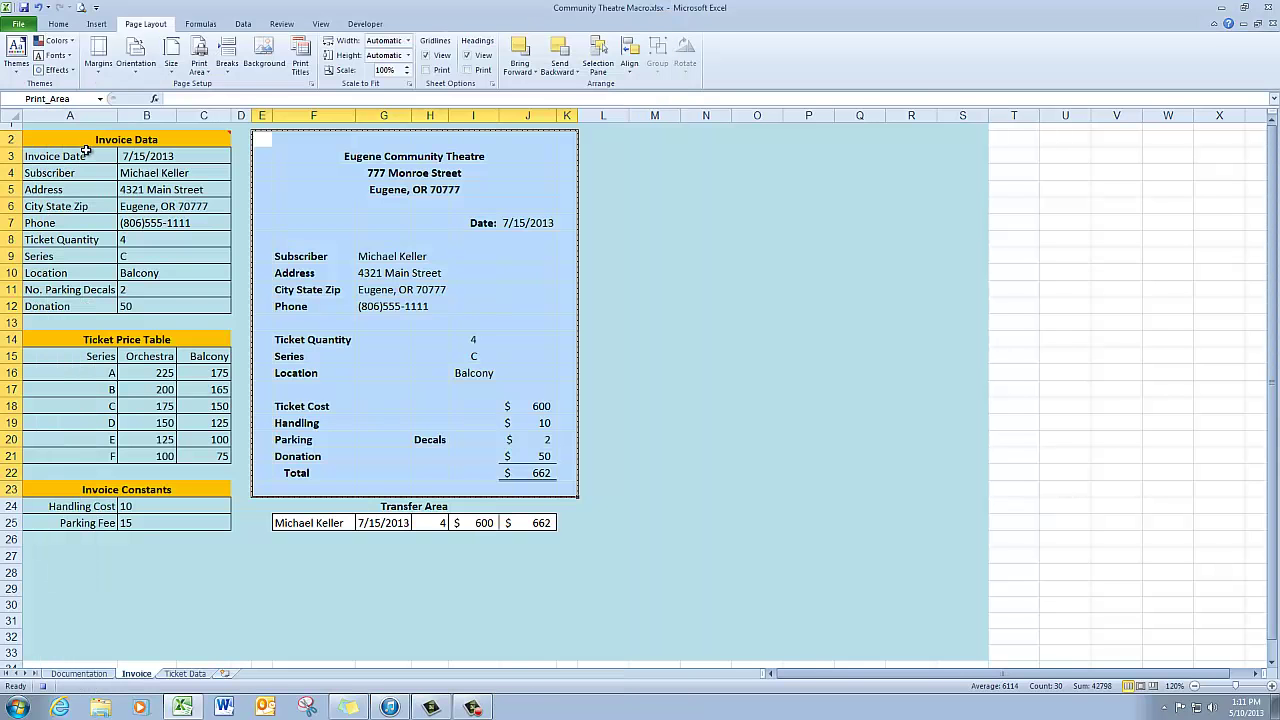
pyautogui.click(54, 125)
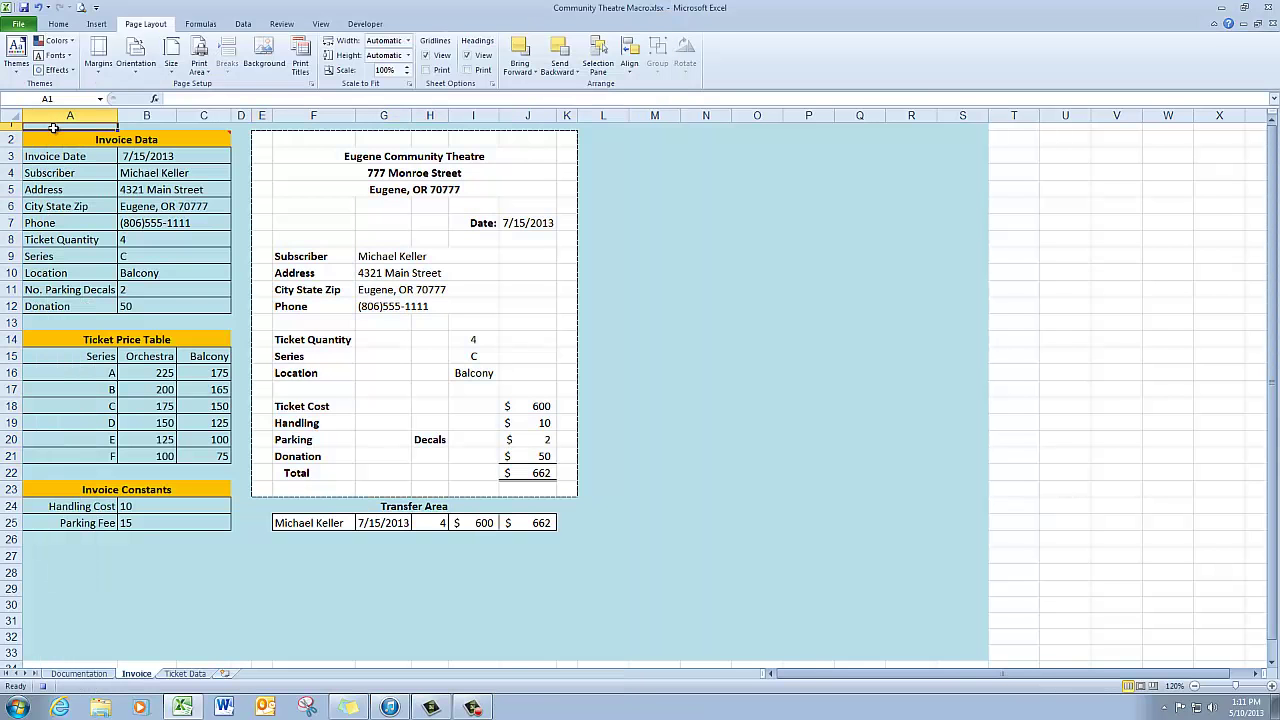
pyautogui.click(44, 688)
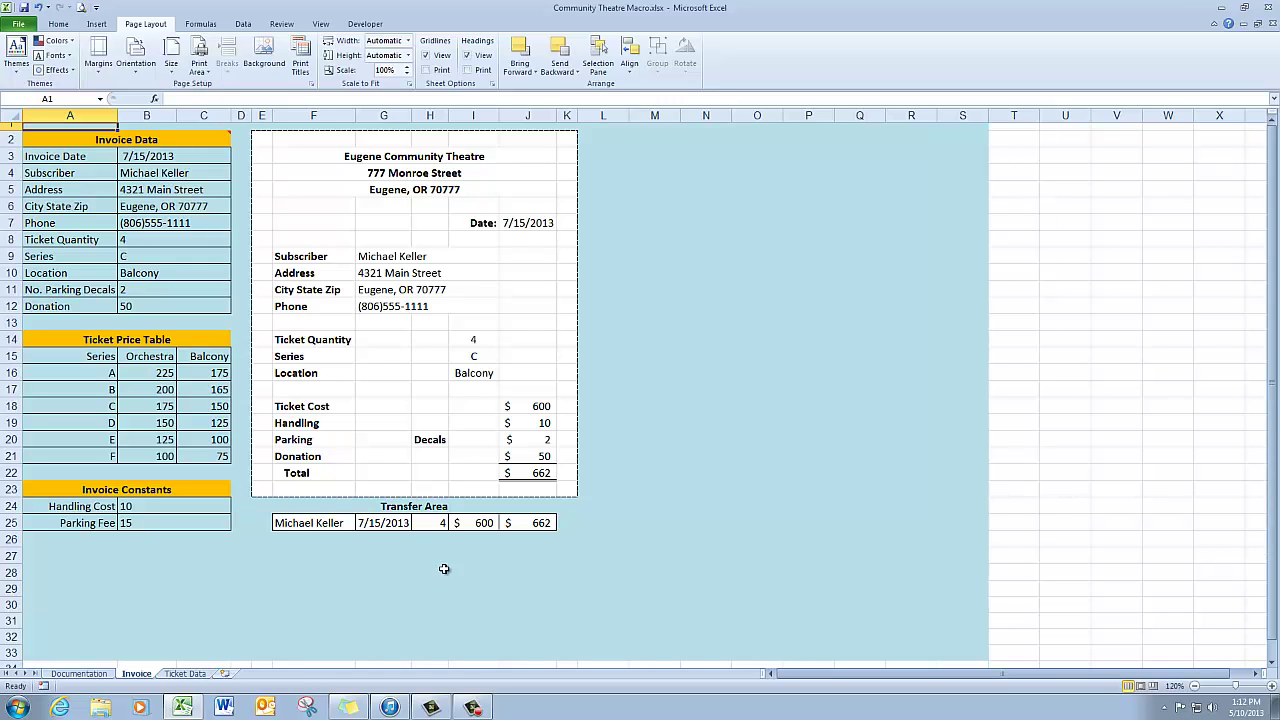
# Step: Run the PDFInvoice macro to test it and close the PDF it opens
pyautogui.click(365, 24)
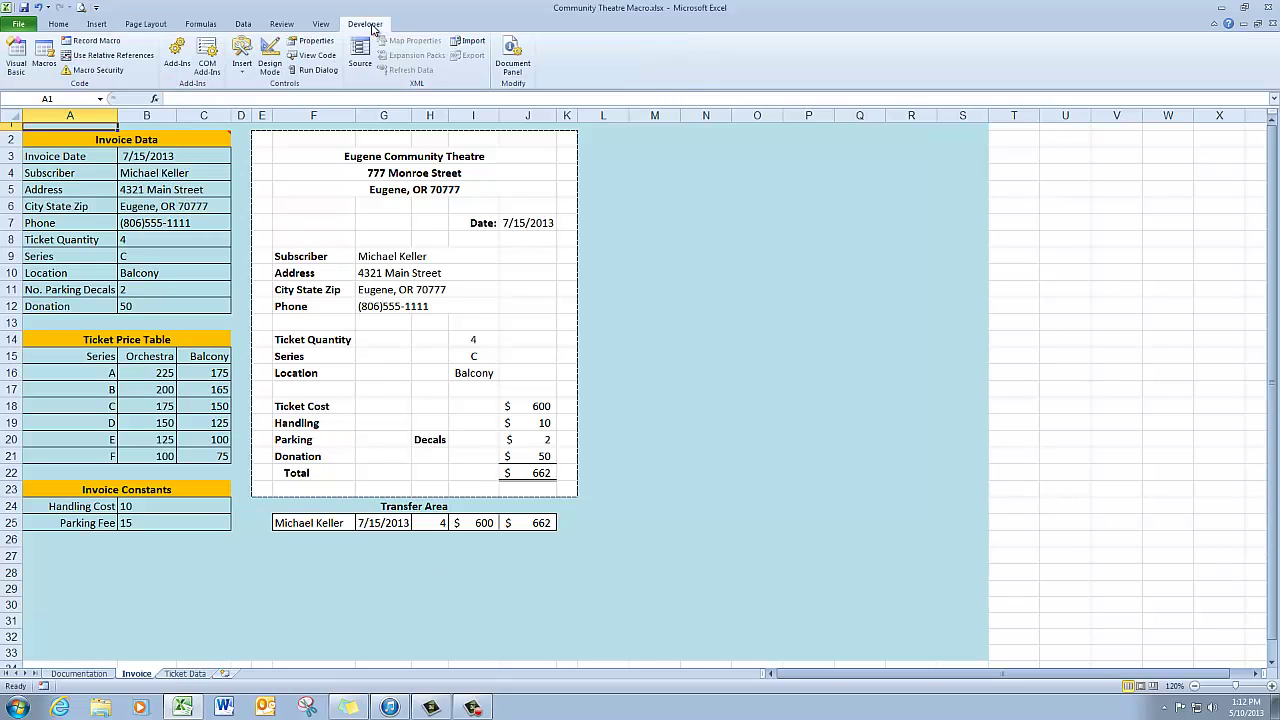
pyautogui.click(45, 56)
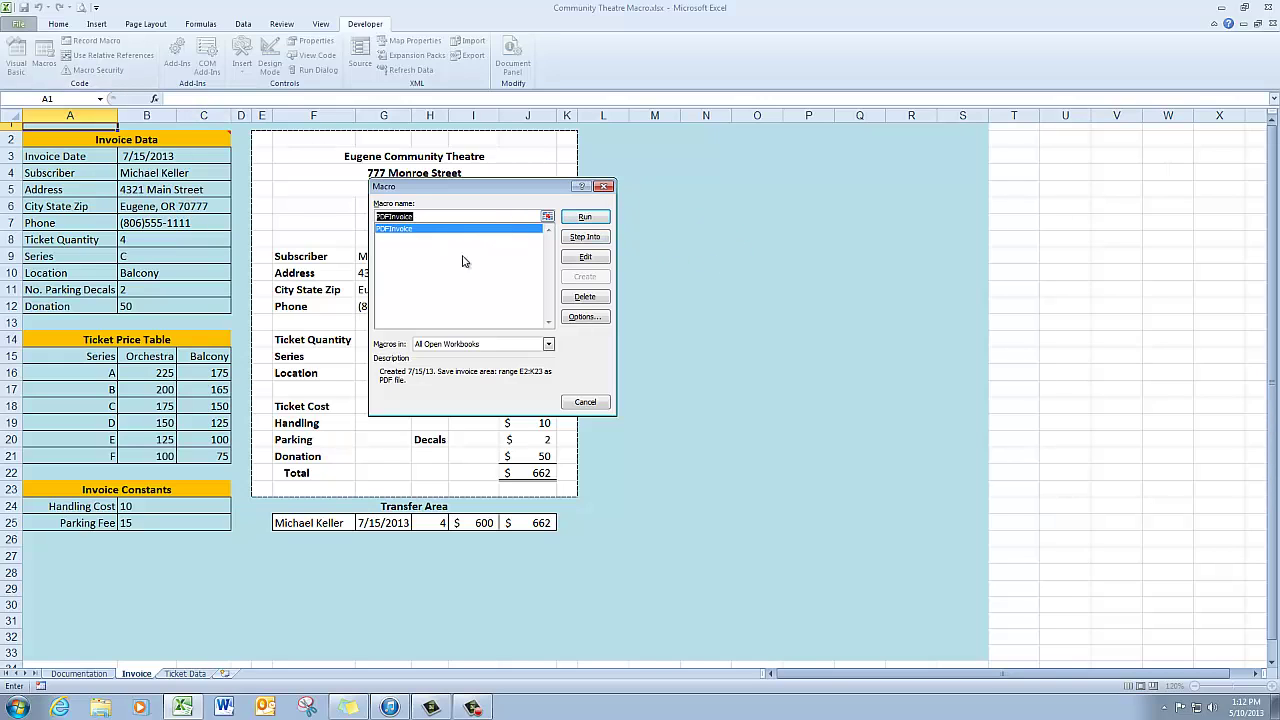
pyautogui.click(585, 218)
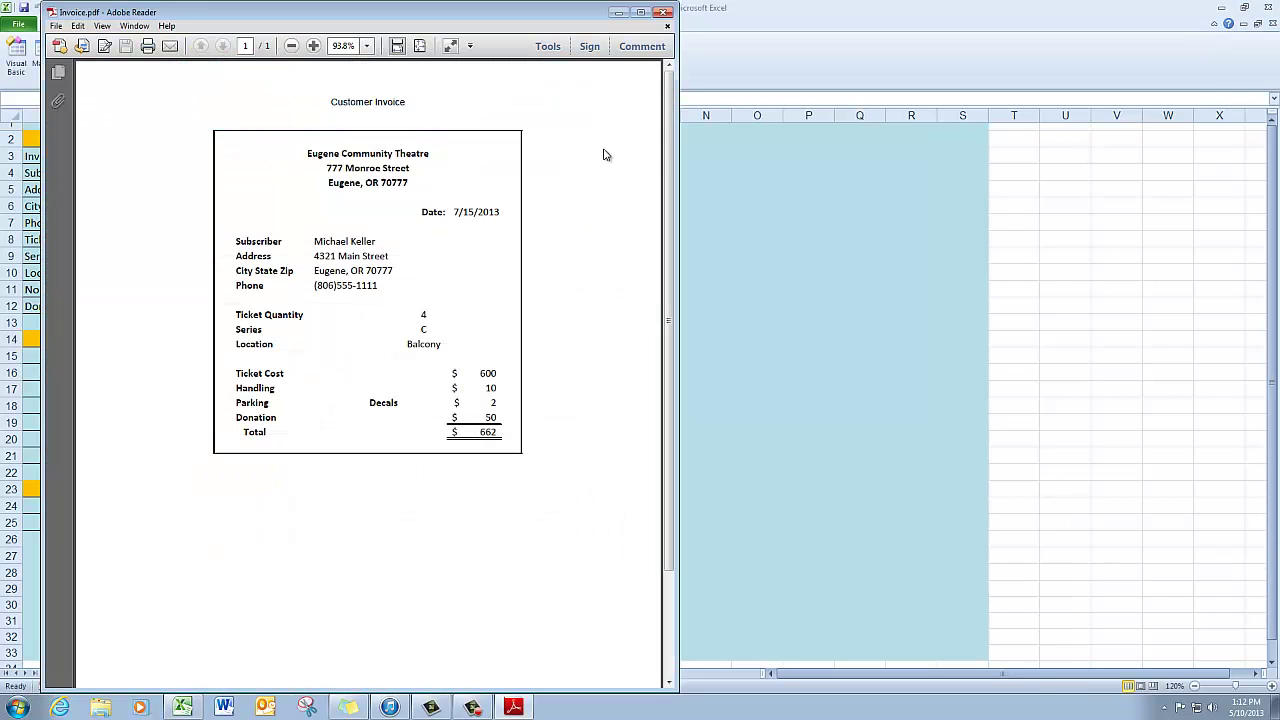
pyautogui.click(665, 14)
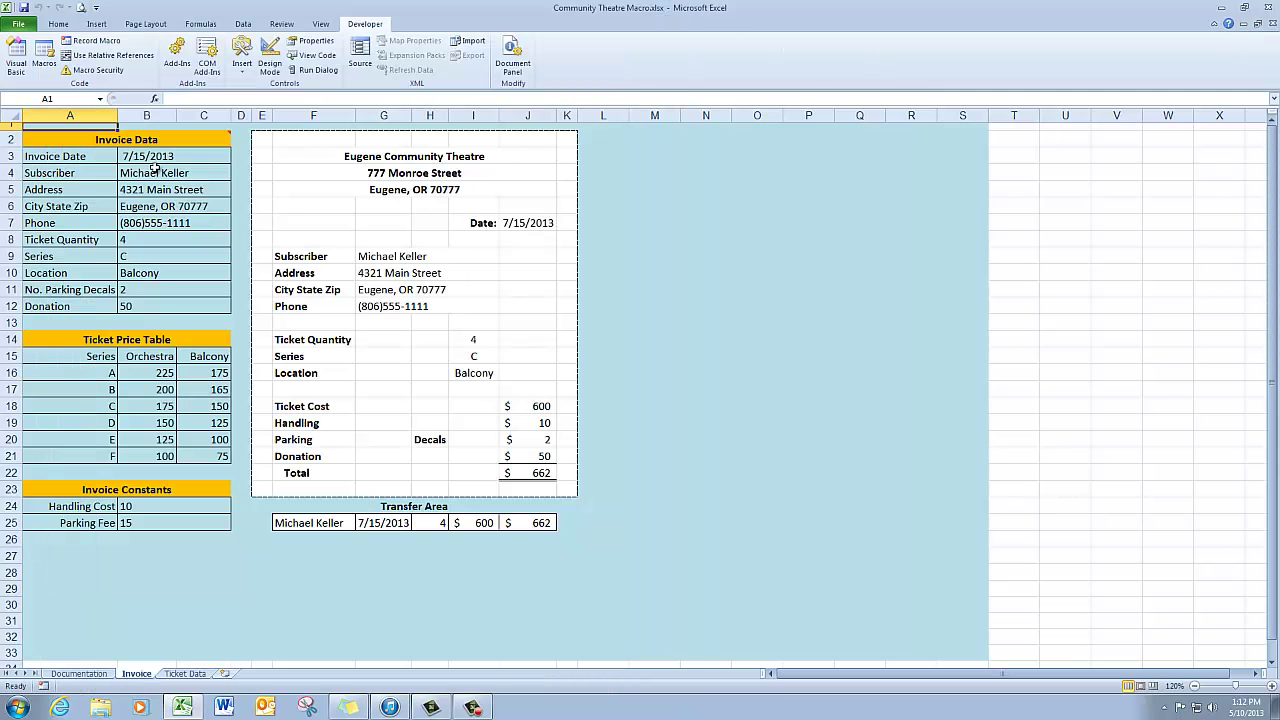